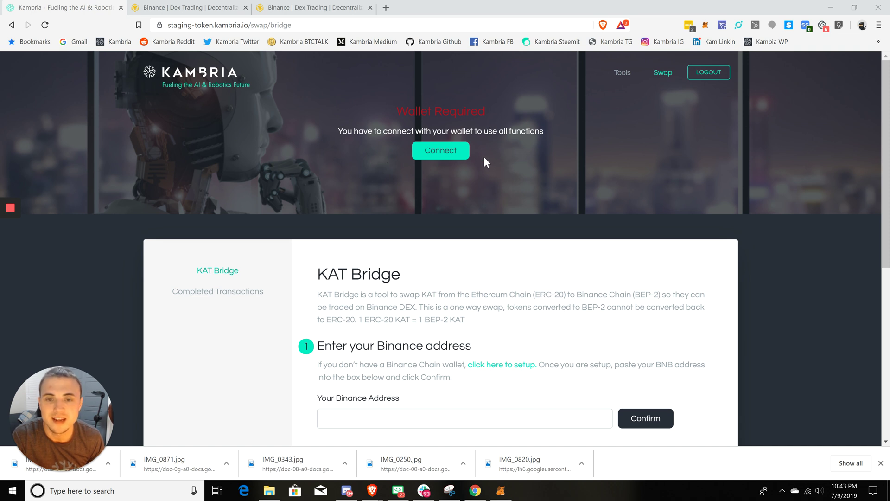
- Open the Choose Your Wallet dialog from the Wallet Required panel on the swap page
left_click(453, 153)
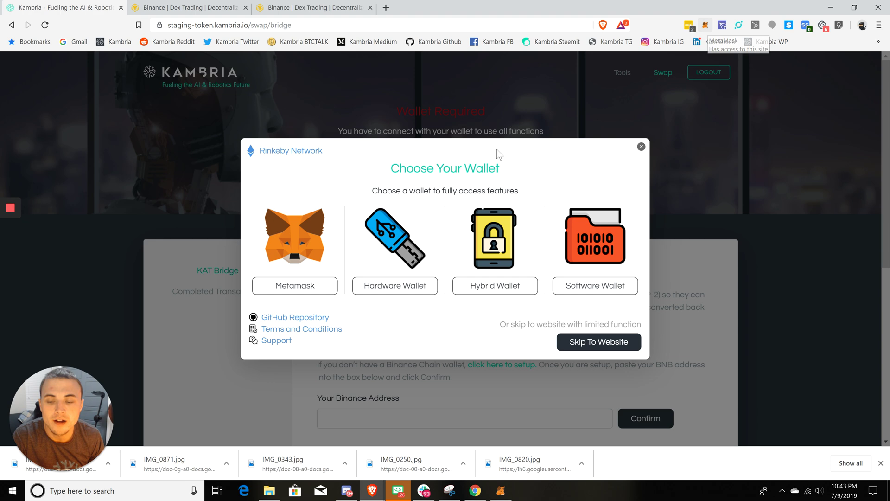
- Connect MetaMask, showing 1600 KATT and about 3 ETH, then select the Binance address field
left_click(307, 288)
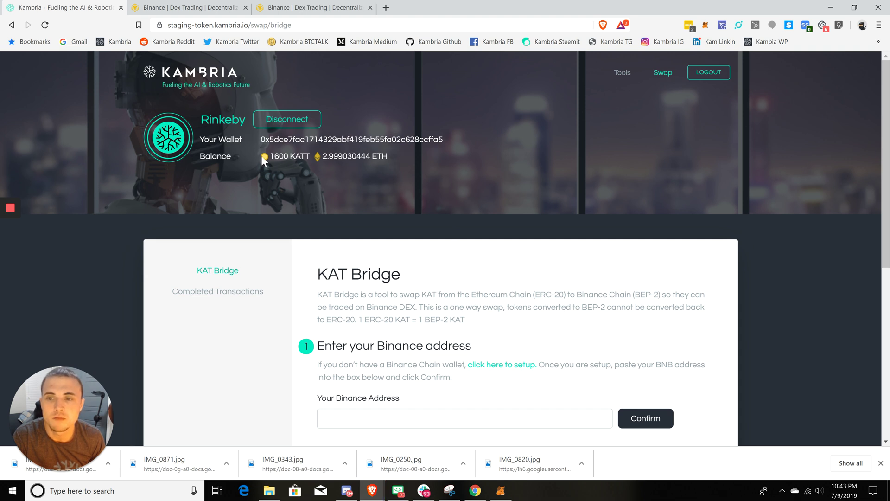
double_click(292, 157)
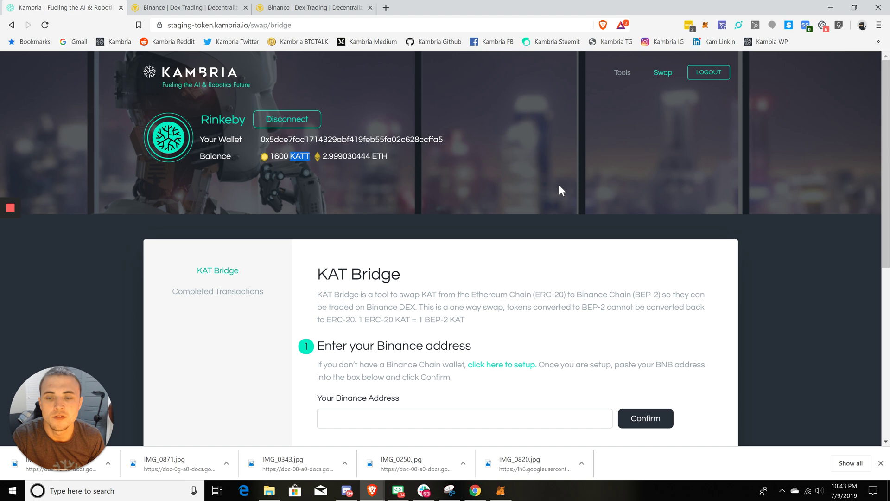
scroll(559, 185, "down", 2)
scroll(559, 186, "down", 2)
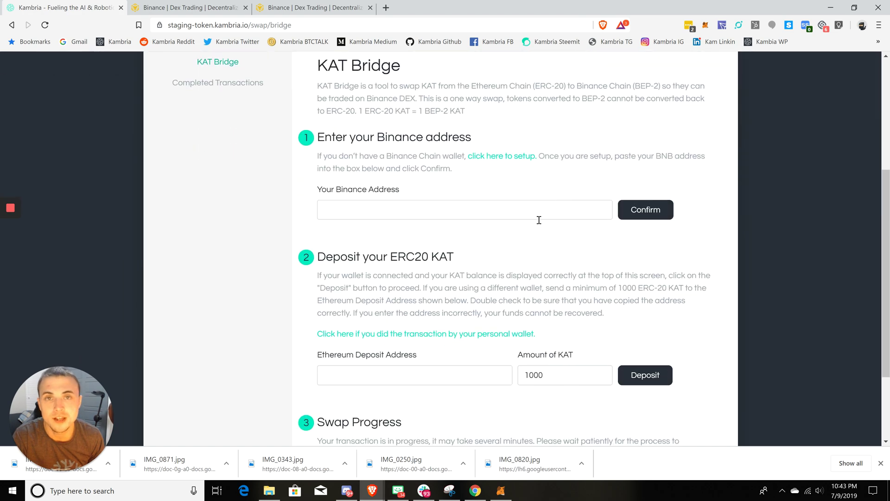
left_click(423, 210)
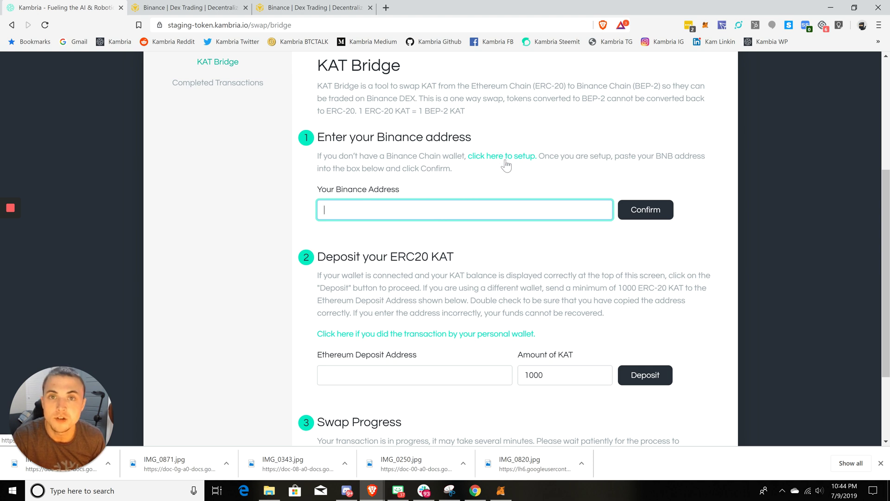
- Go to the Binance Wallet Creation Tutorial and advance to the Keystore File + Password step
left_click(190, 10)
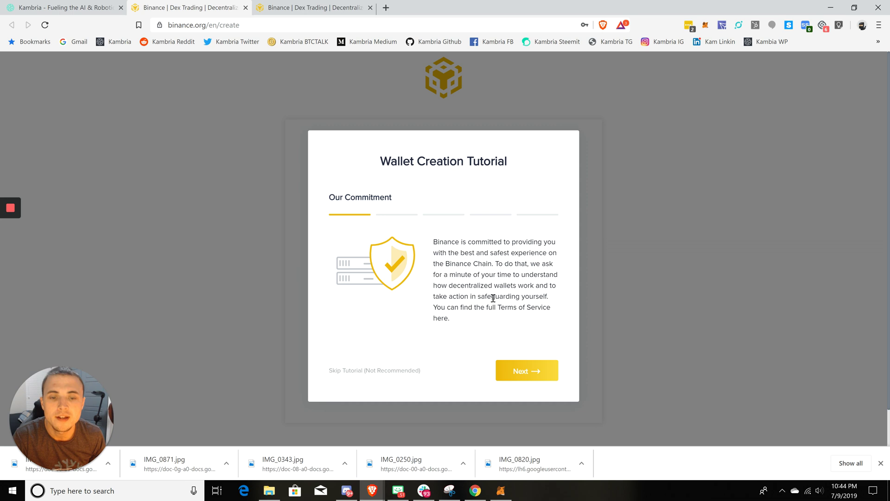
left_click(521, 374)
- Step through the mnemonic and private key pages, acknowledge, then view the ZCB/BNB testnet exchange
left_click(521, 374)
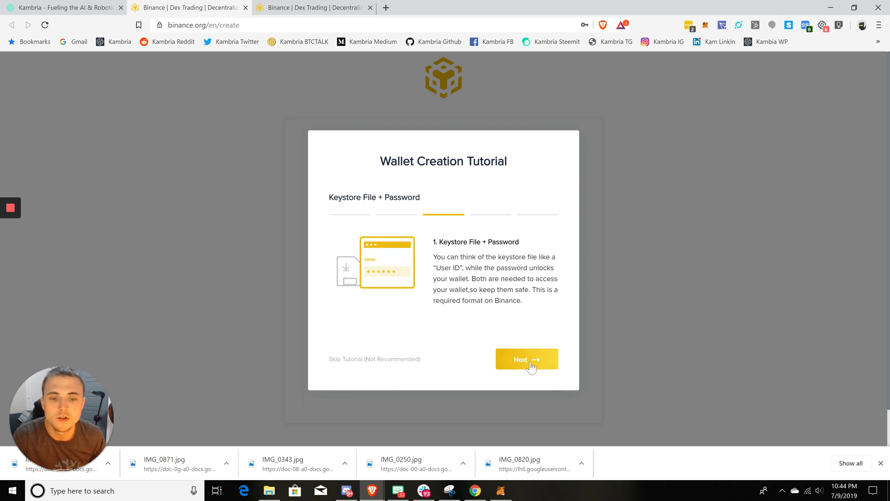
left_click(520, 372)
left_click(520, 371)
left_click(524, 371)
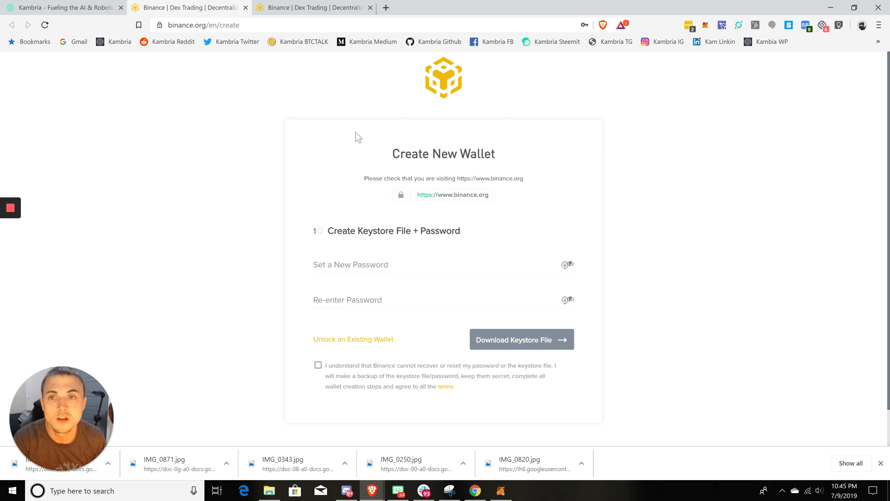
left_click(324, 13)
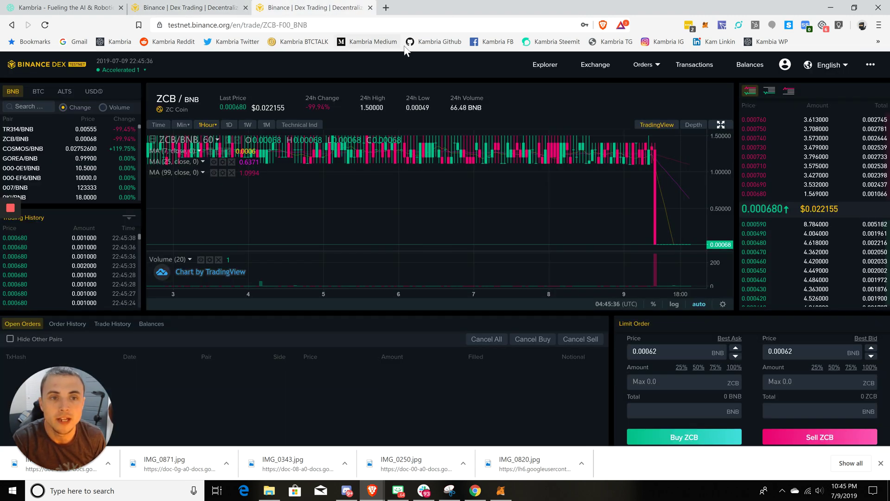
- Copy the testnet wallet address from the Binance DEX account details
left_click(785, 65)
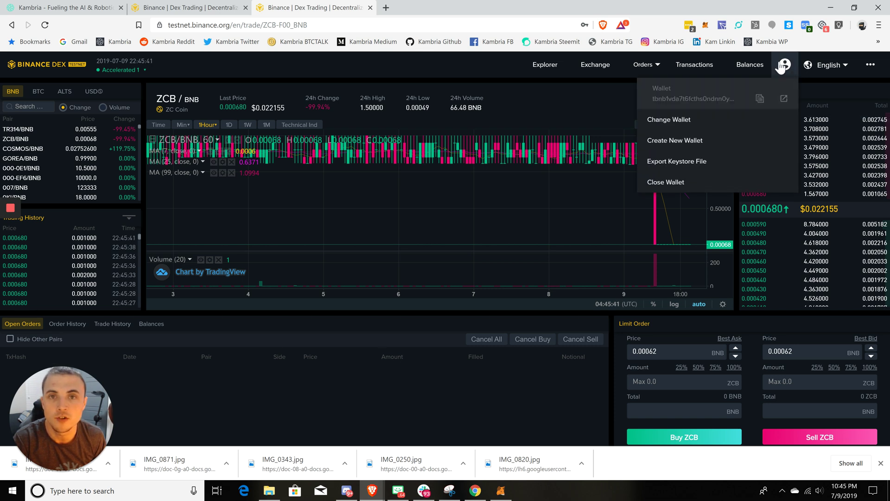
left_click(760, 102)
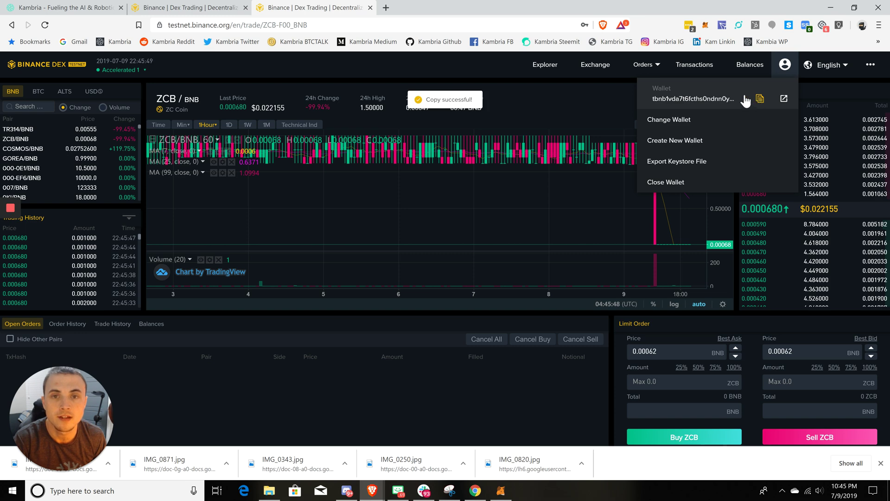
- Paste the copied Binance address into Your Binance Address on KAT Bridge and confirm it
left_click(111, 13)
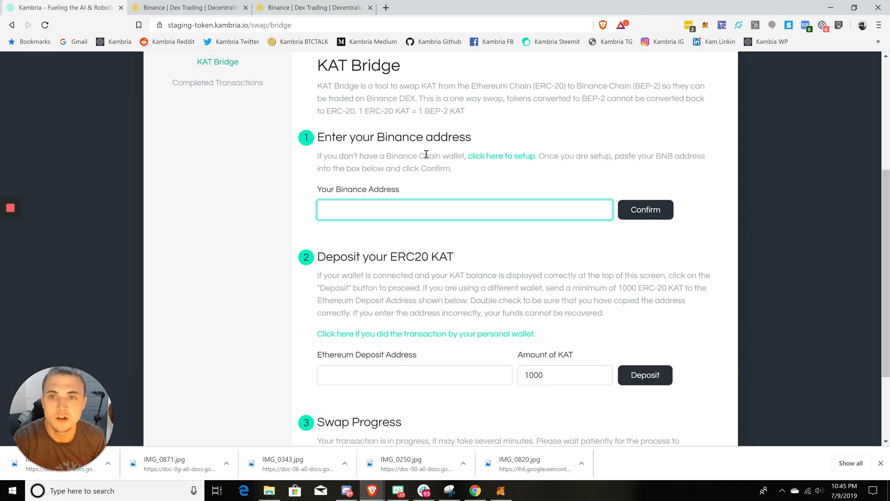
right_click(417, 212)
left_click(445, 290)
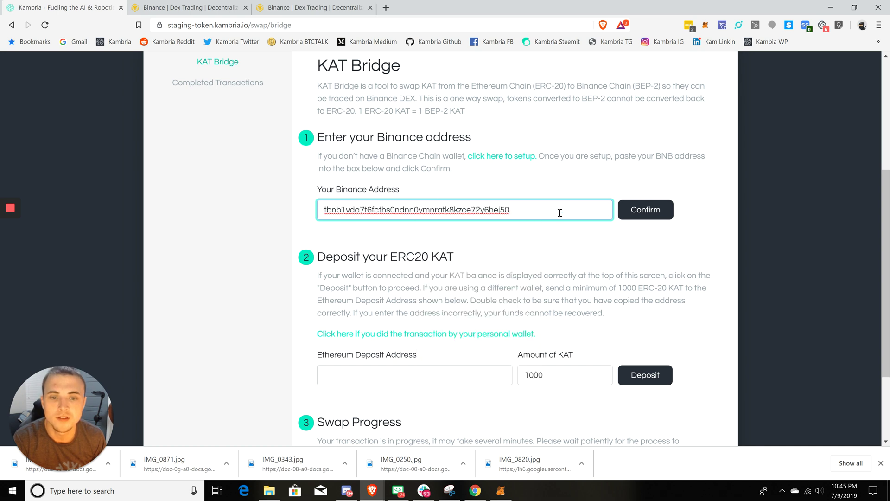
left_click(641, 219)
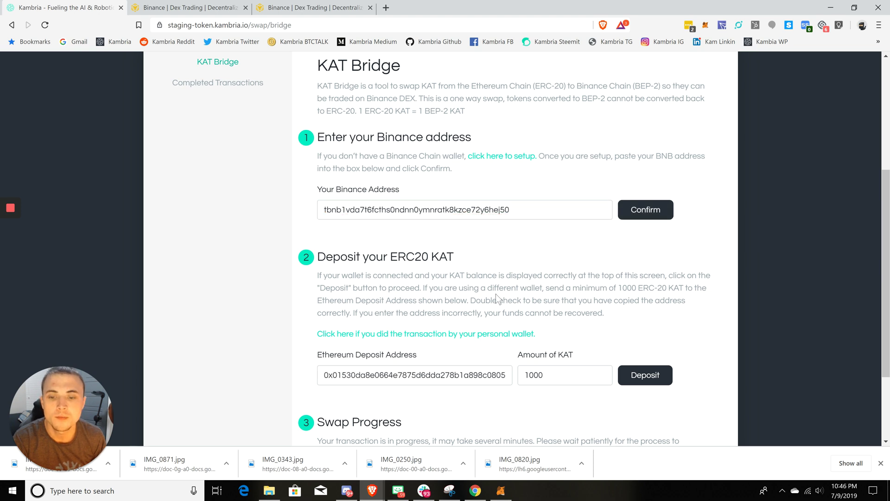
scroll(497, 294, "down", 3)
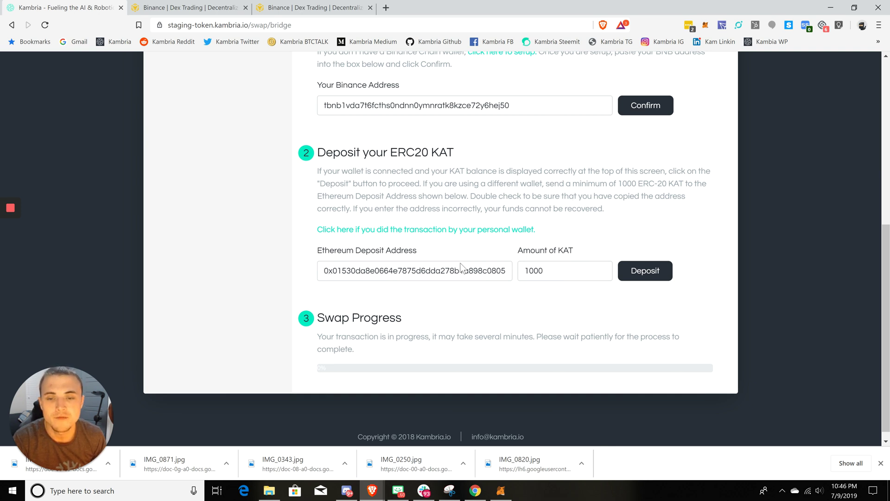
- Copy the generated Ethereum deposit address
double_click(397, 271)
right_click(397, 272)
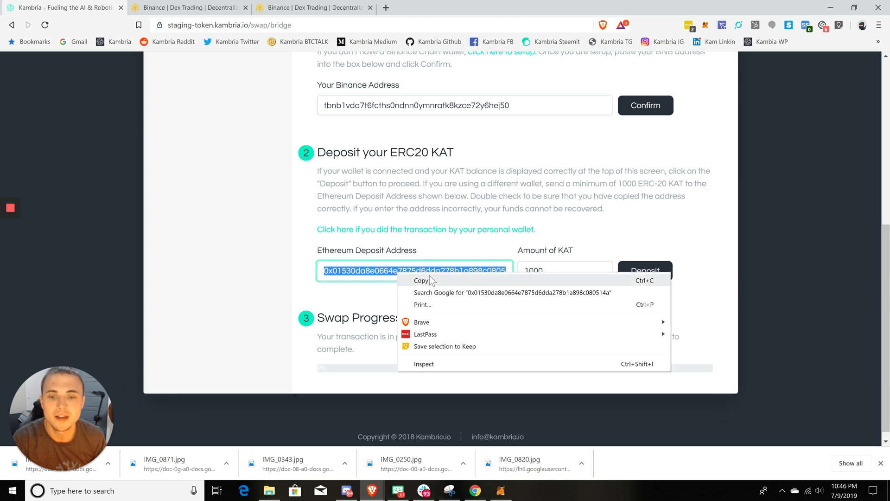
left_click(427, 277)
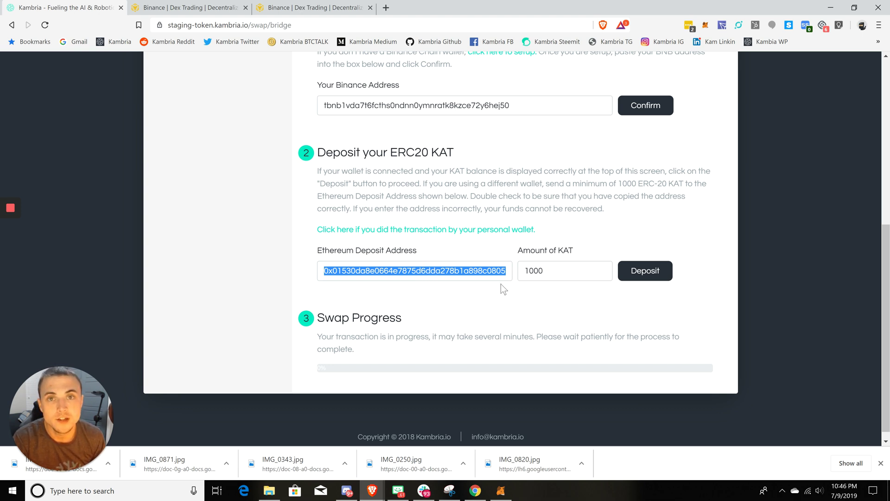
- Check the deposit address from start to end against the 1000 KAT amount
left_click(551, 272)
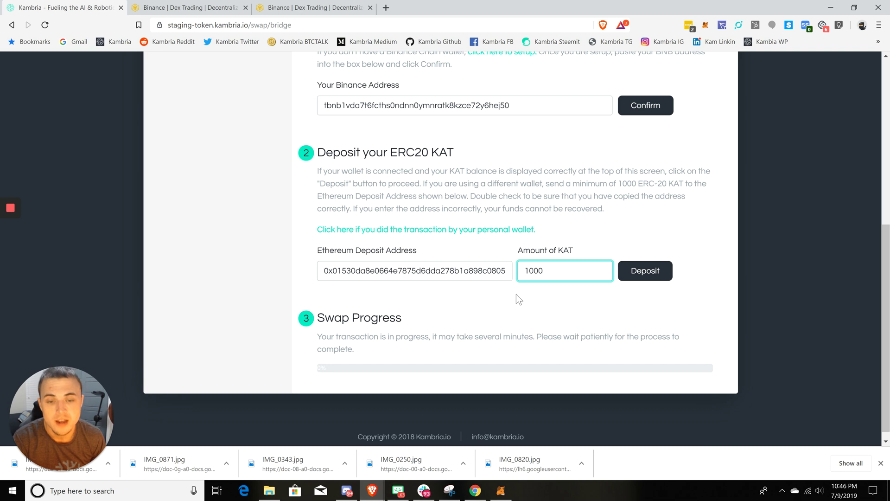
left_click_drag(482, 274, 512, 277)
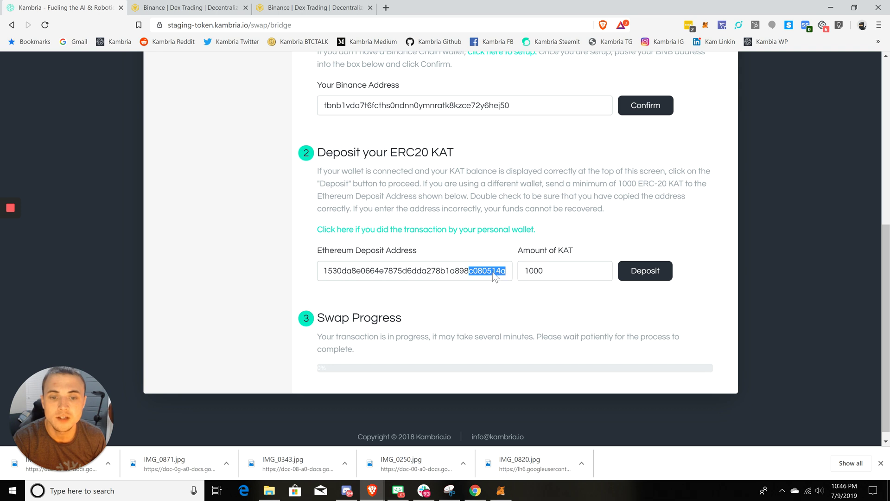
left_click_drag(444, 272, 353, 273)
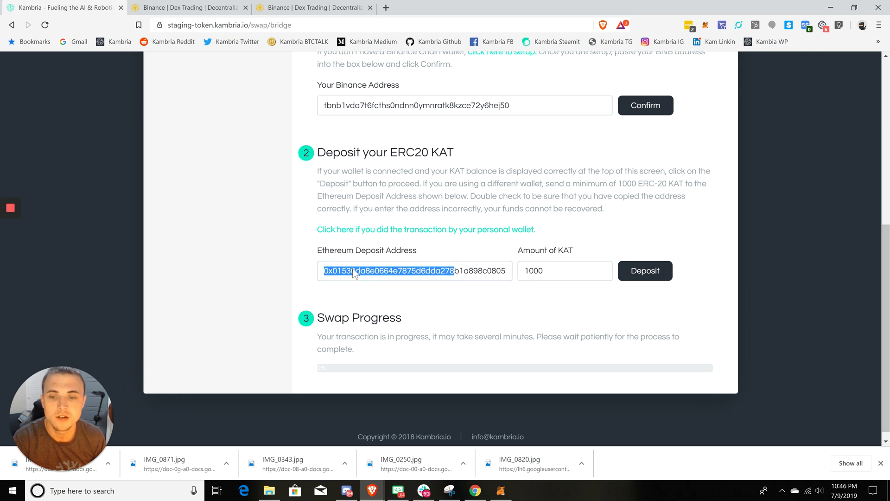
left_click(352, 273)
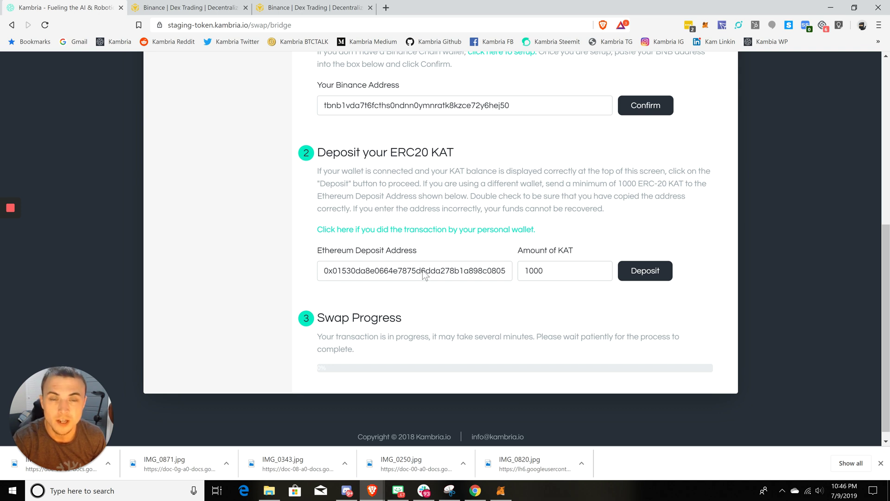
double_click(422, 269)
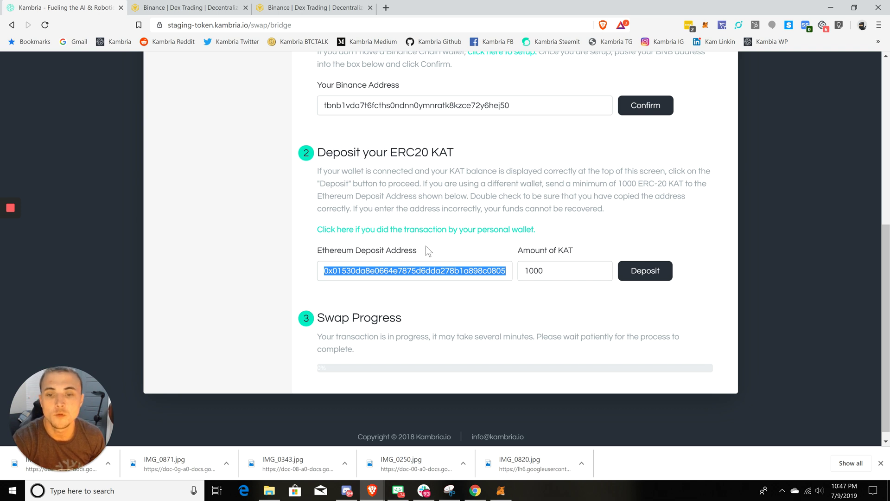
- Deposit 1000 KAT and confirm the 1000 KATT transfer in MetaMask
left_click(472, 274)
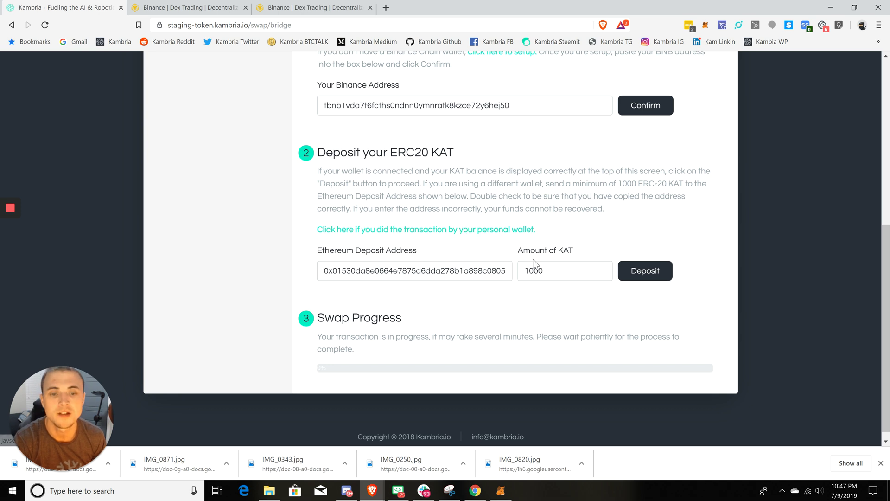
left_click(646, 276)
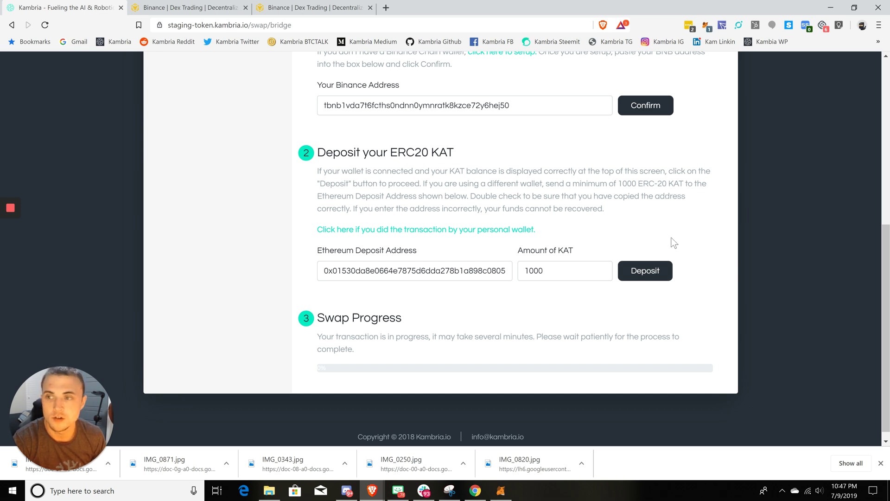
left_click(707, 26)
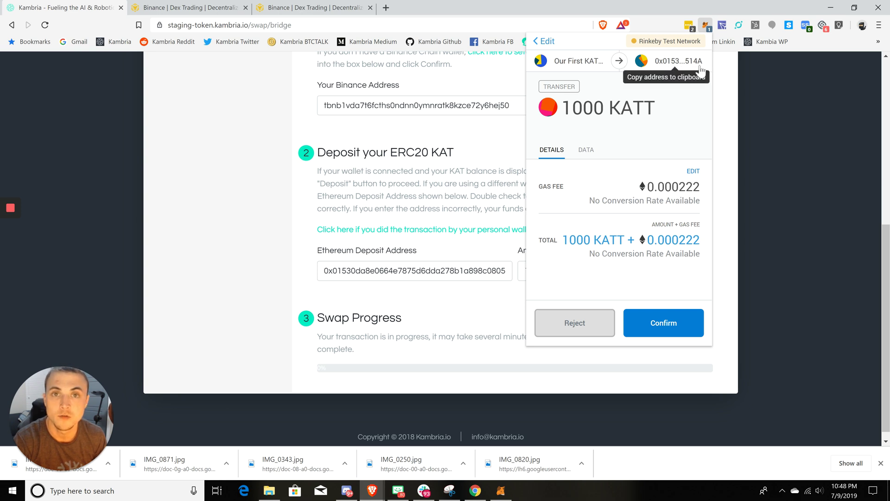
left_click(669, 325)
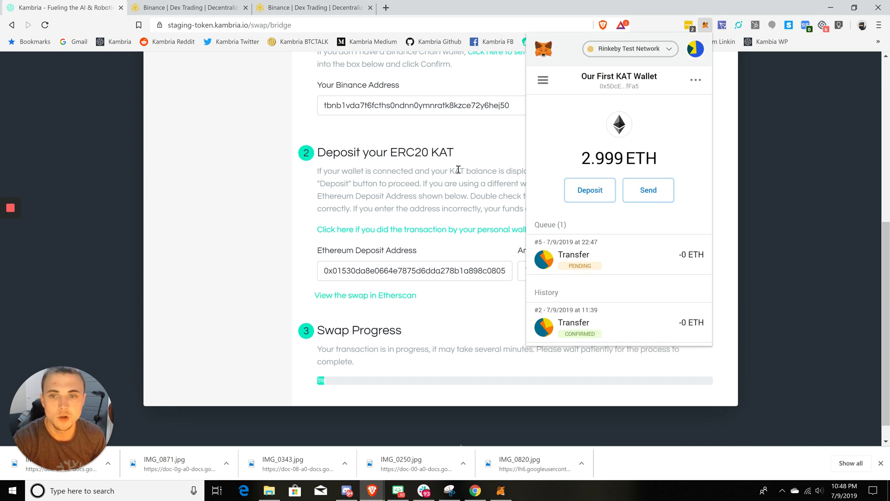
- Close the MetaMask popup and watch the Swap Progress bar climb to 16%
left_click(499, 197)
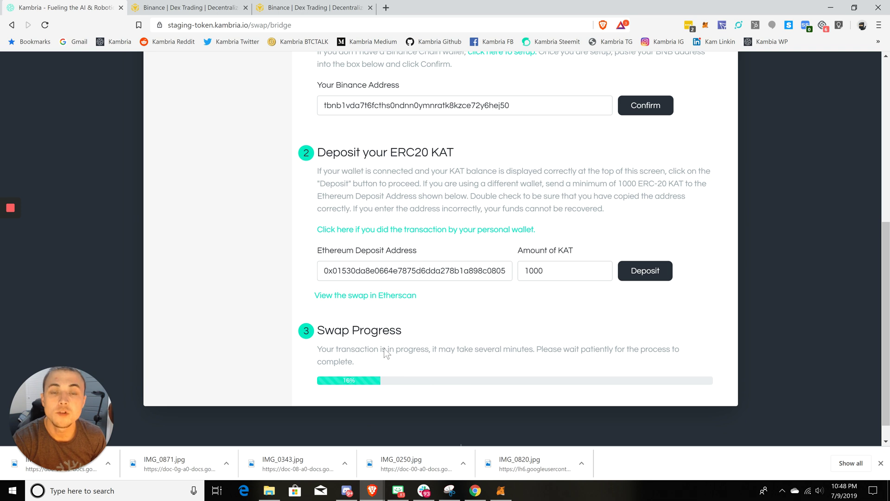
scroll(555, 400, "down", 1)
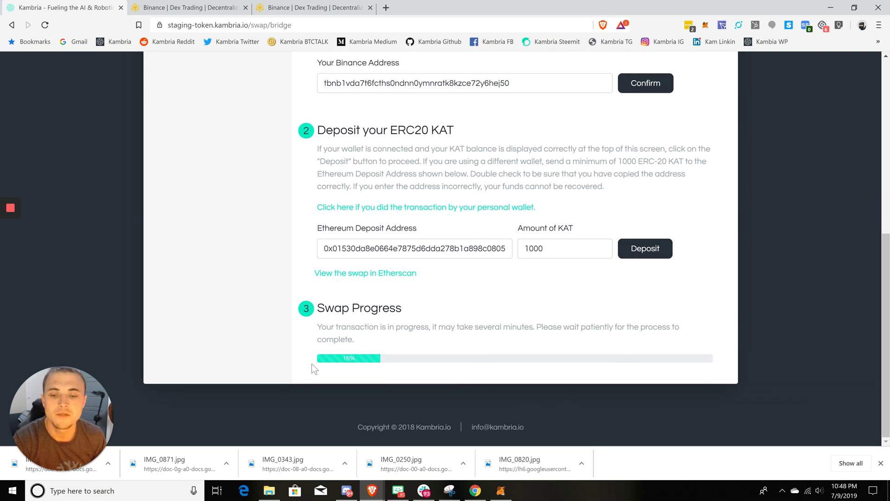